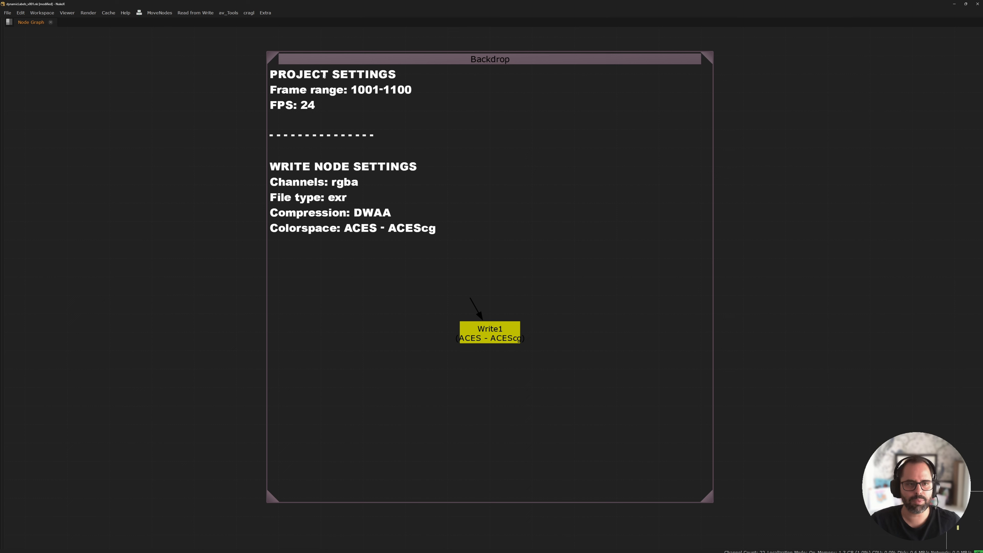
Open the Backdrop node's properties and examine the knob expressions in its label, including the Write1 node references.
{"action": "double_click", "coordinate": [489, 63]}
{"action": "left_click_drag", "start_coordinate": [541, 70], "coordinate": [467, 84]}
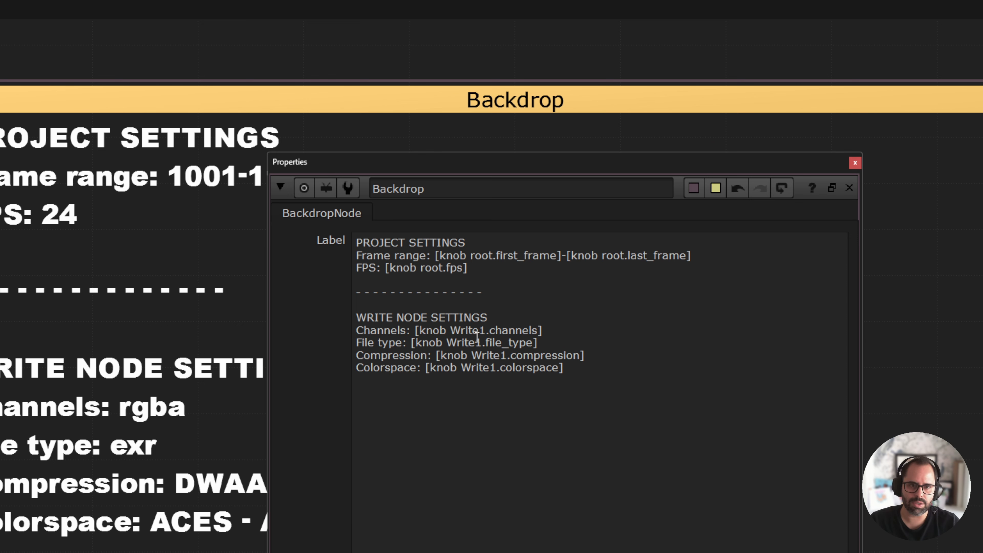
{"action": "left_click_drag", "start_coordinate": [450, 332], "coordinate": [486, 331]}
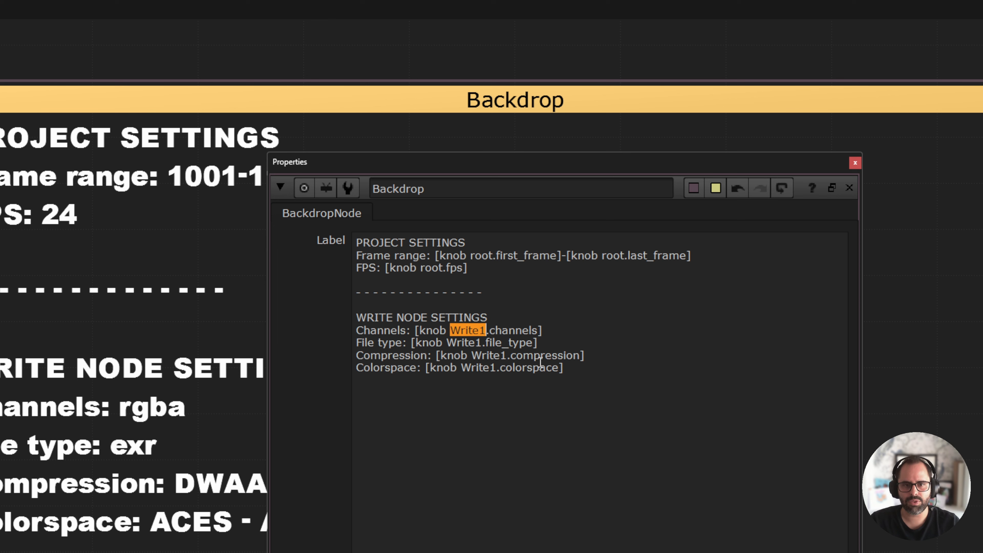
{"action": "left_click", "coordinate": [582, 368]}
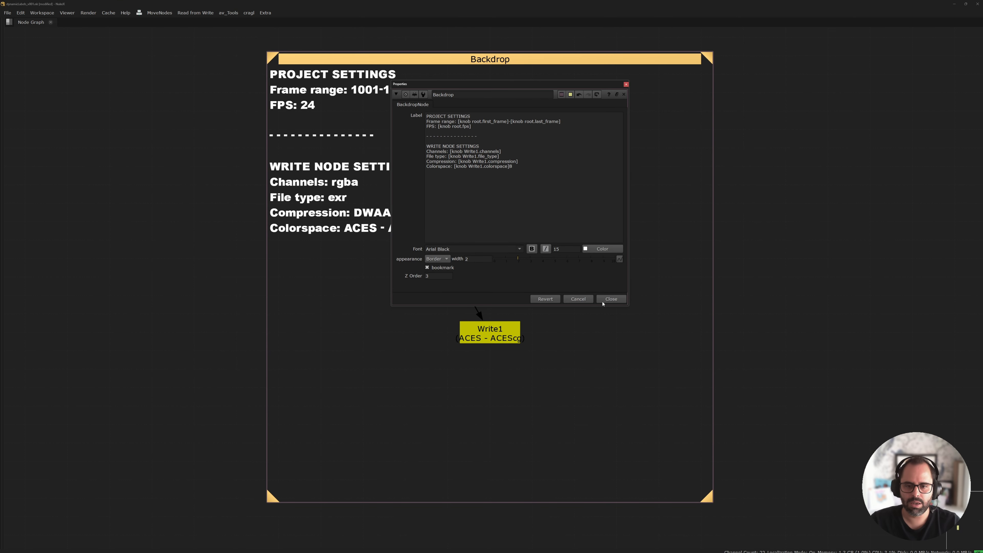
{"action": "left_click", "coordinate": [610, 301]}
Set the Write1 node's EXR compression to Zip (1 scanline).
{"action": "left_click", "coordinate": [496, 349]}
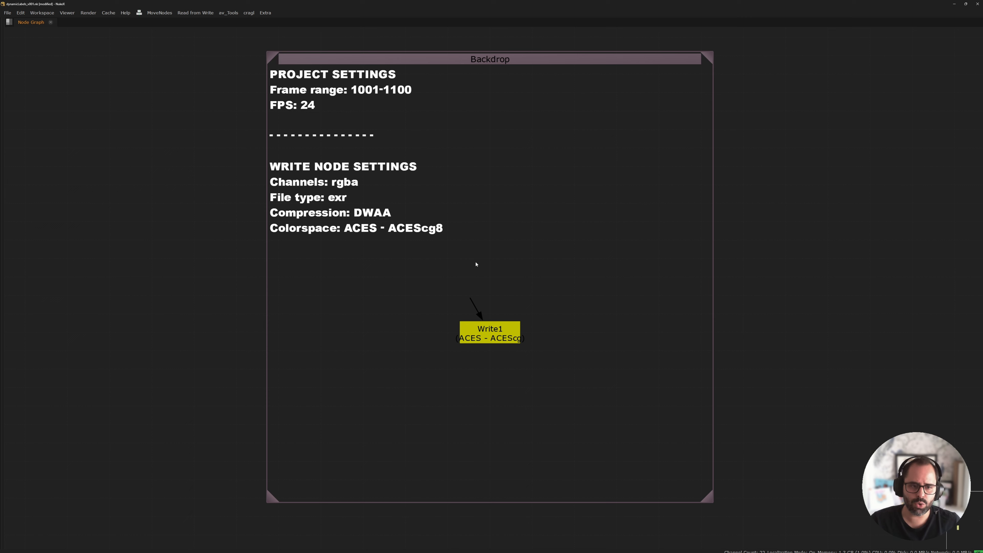
{"action": "double_click", "coordinate": [505, 333]}
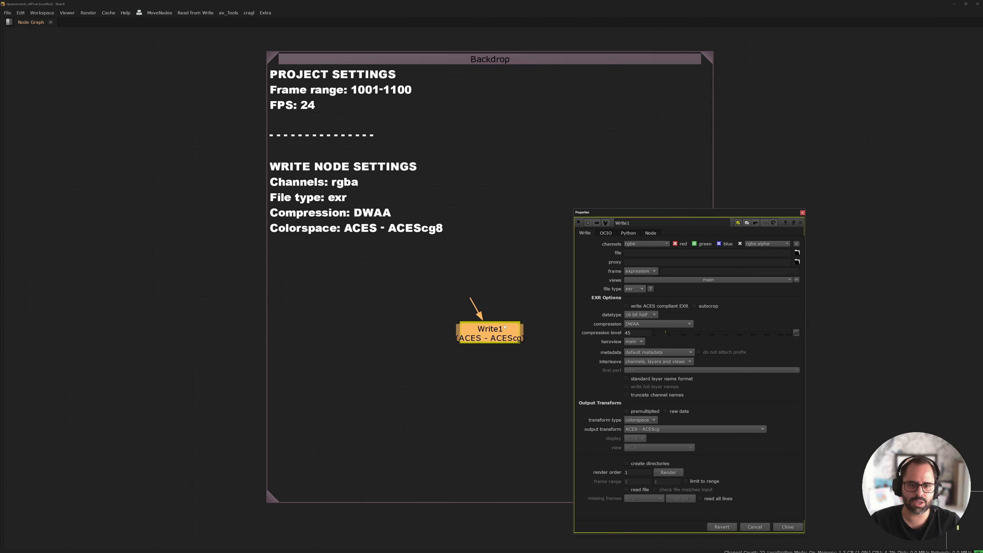
{"action": "left_click_drag", "start_coordinate": [650, 215], "coordinate": [540, 114]}
{"action": "left_click", "coordinate": [546, 223]}
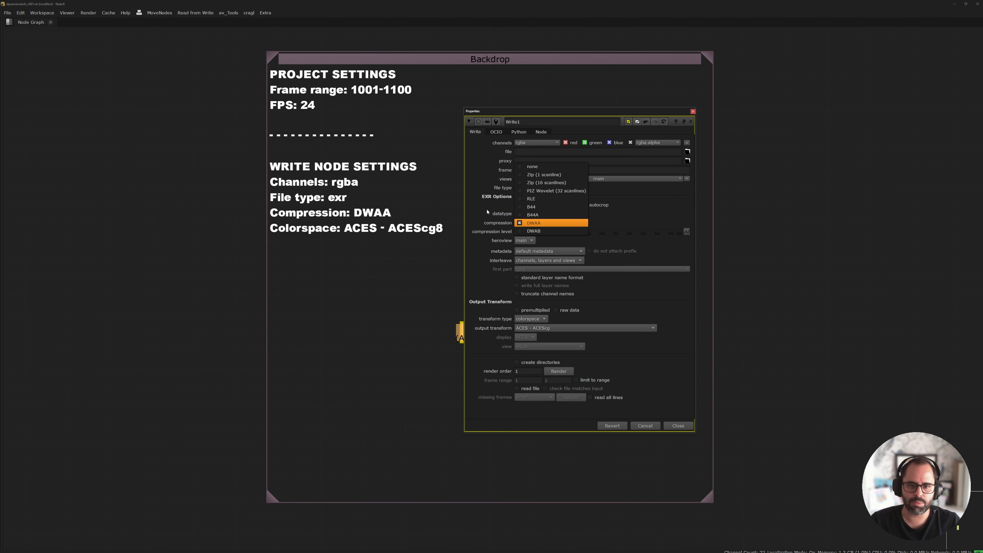
{"action": "left_click", "coordinate": [544, 176]}
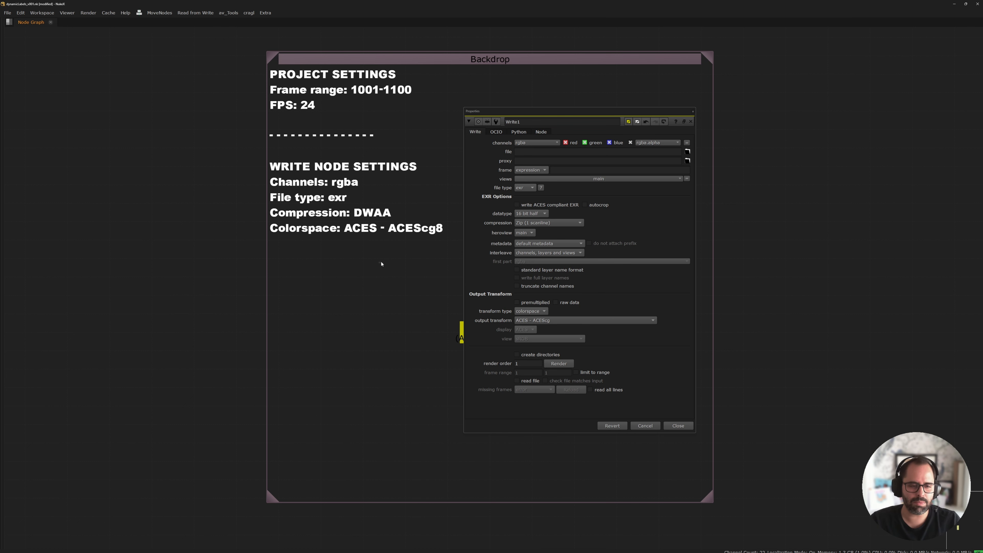
Restore the full workspace layout and change the current frame to refresh the Backdrop label, keeping Write1's properties clear of the text.
{"action": "key", "text": "space"}
{"action": "left_click_drag", "start_coordinate": [524, 113], "coordinate": [755, 241]}
{"action": "middle_click_drag", "start_coordinate": [572, 216], "coordinate": [738, 145]}
{"action": "middle_click_drag", "start_coordinate": [619, 176], "coordinate": [787, 262]}
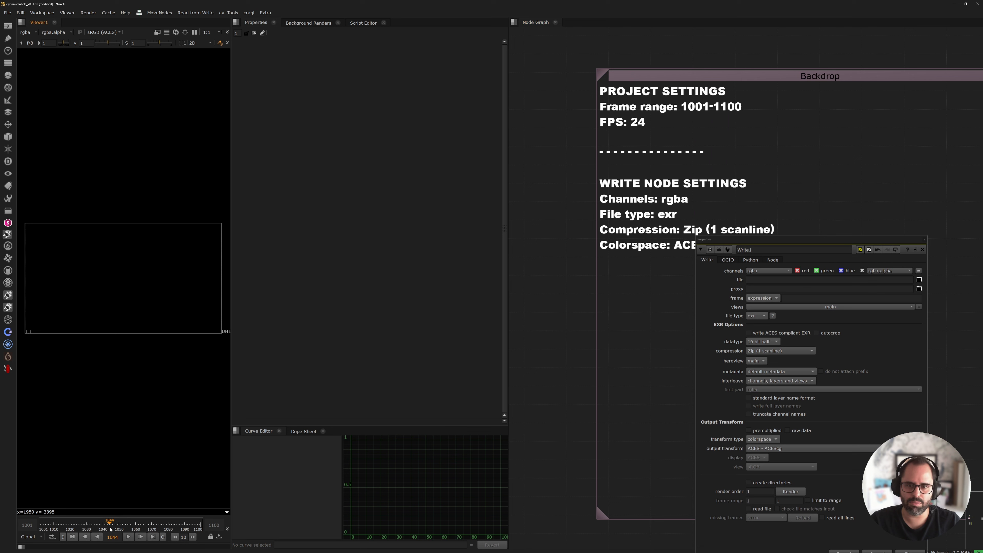
{"action": "left_click_drag", "start_coordinate": [726, 253], "coordinate": [679, 284]}
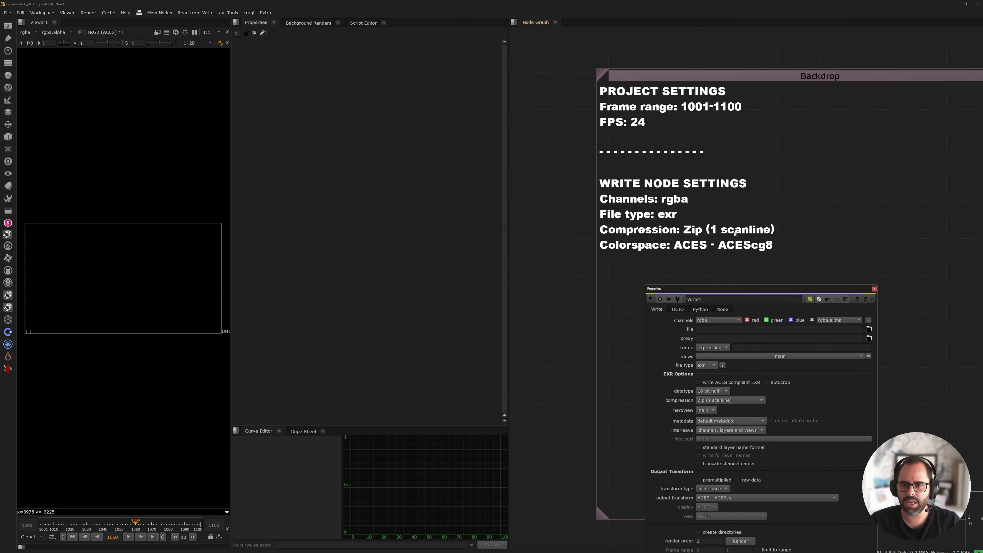
{"action": "middle_click_drag", "start_coordinate": [792, 279], "coordinate": [674, 212]}
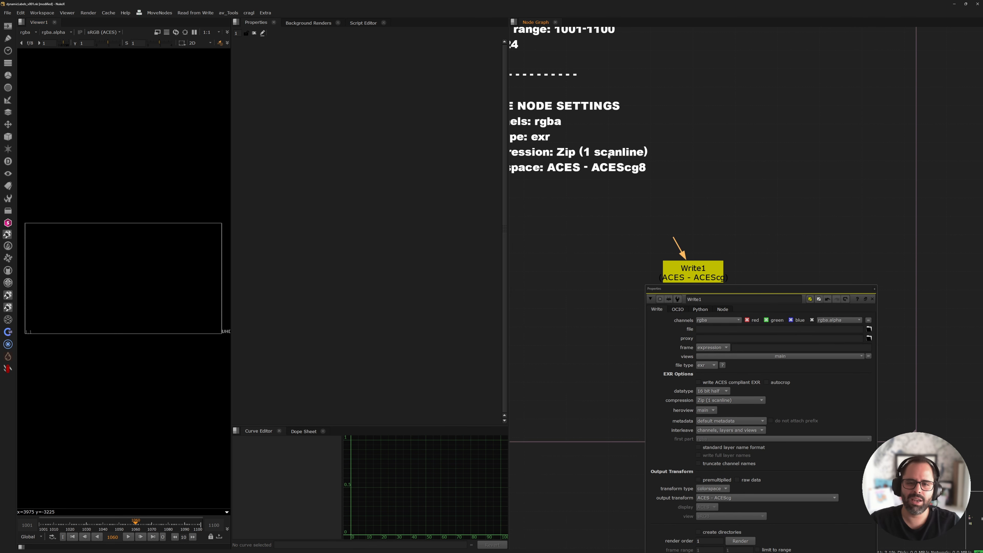
{"action": "middle_click_drag", "start_coordinate": [586, 183], "coordinate": [670, 222]}
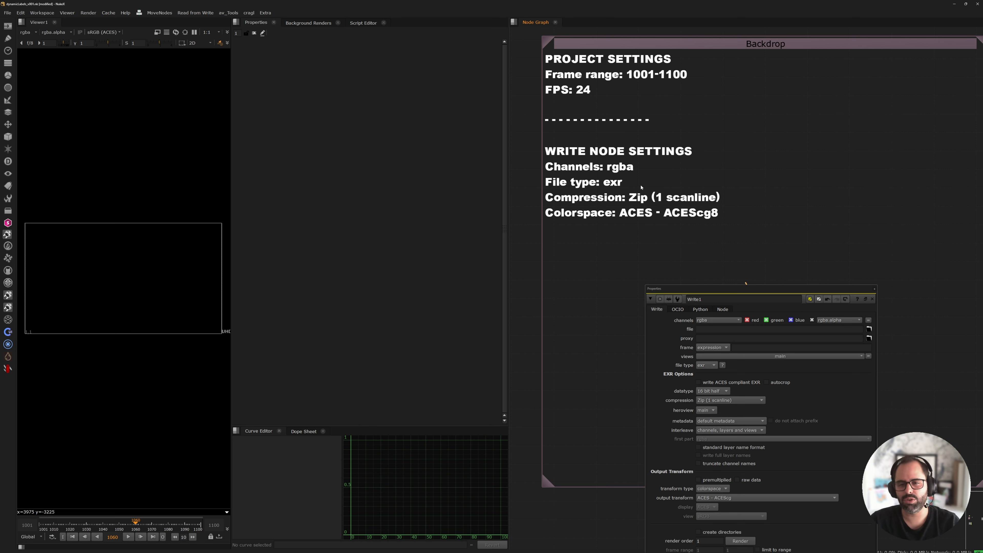
{"action": "left_click_drag", "start_coordinate": [735, 287], "coordinate": [412, 140]}
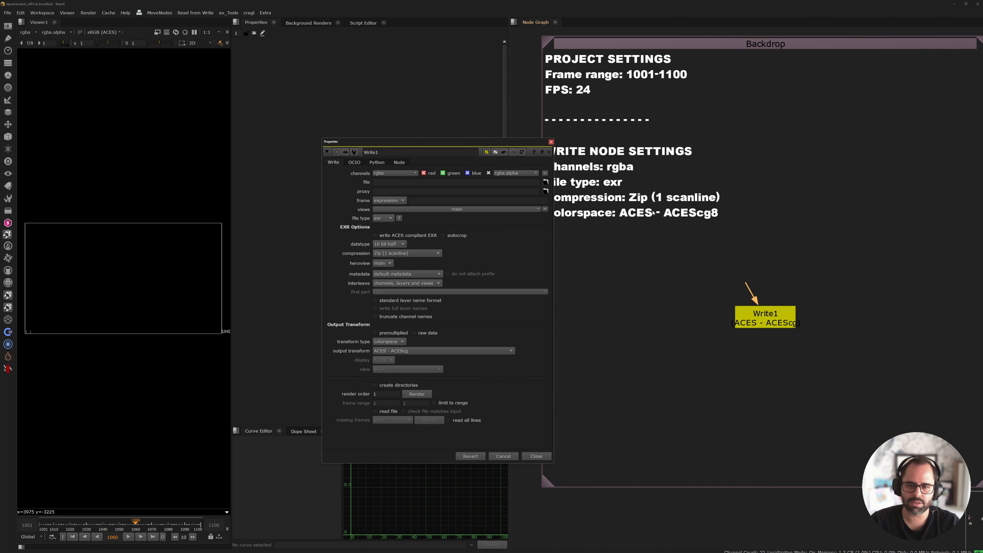
Remove the stray 8 after the Colorspace expression in the Backdrop label and close the Write1 and Backdrop properties.
{"action": "double_click", "coordinate": [718, 44]}
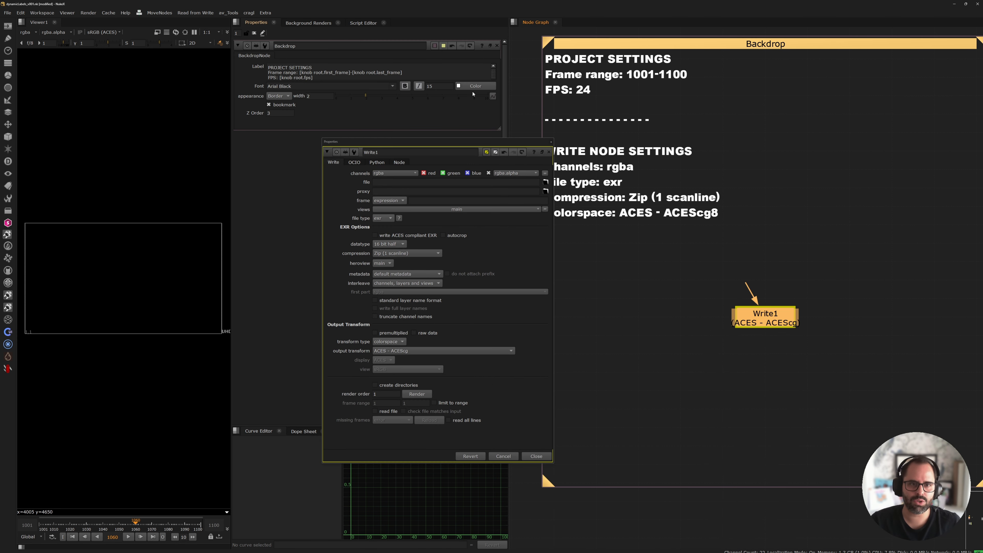
{"action": "left_click_drag", "start_coordinate": [499, 129], "coordinate": [495, 233]}
{"action": "key", "text": "BackSpace"}
{"action": "left_click", "coordinate": [551, 142]}
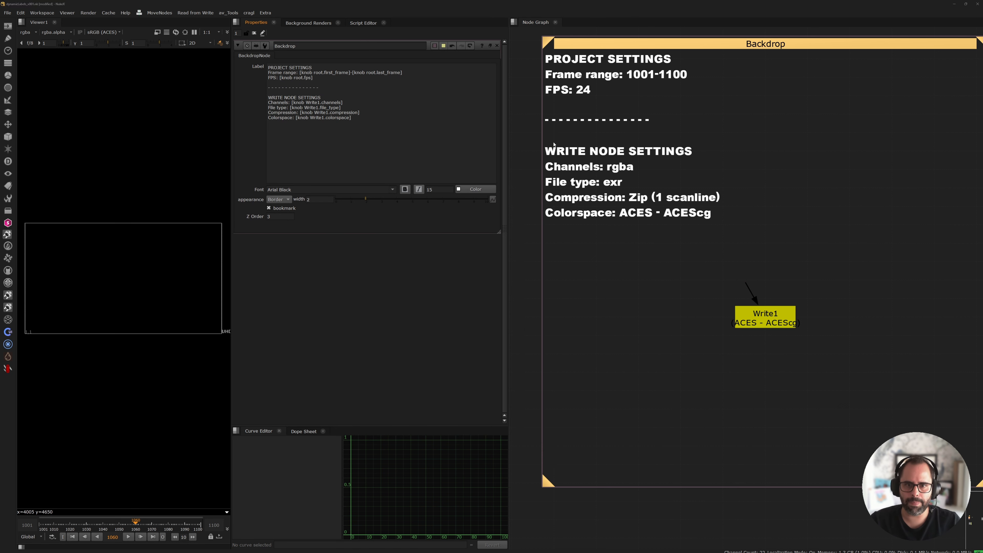
{"action": "middle_click_drag", "start_coordinate": [693, 119], "coordinate": [686, 158]}
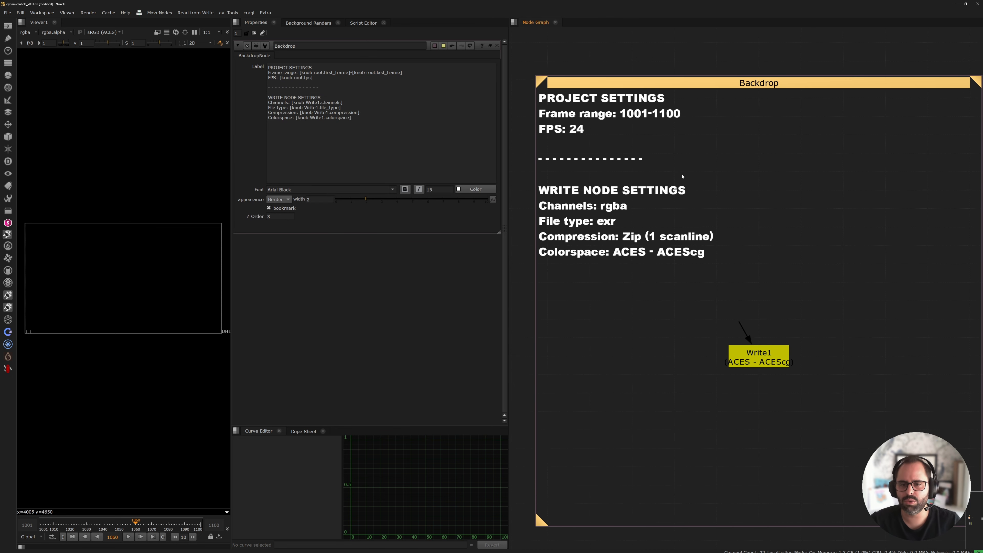
{"action": "left_click", "coordinate": [496, 44]}
{"action": "left_click", "coordinate": [592, 157]}
Maximize the Node Graph and examine the label expressions of the frame range and FPS sticky note.
{"action": "key", "text": "space"}
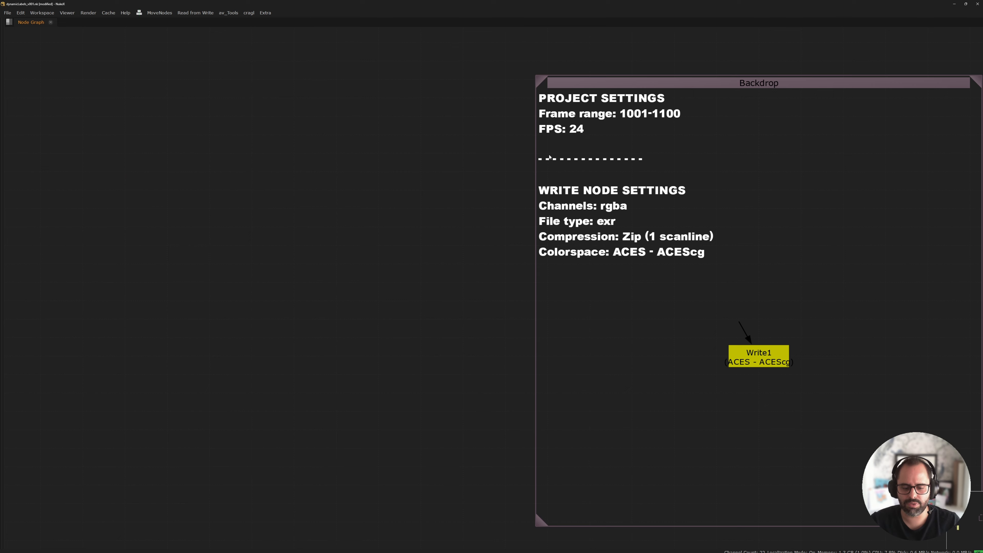
{"action": "scroll", "coordinate": [472, 137], "scroll_direction": "down", "scroll_amount": 3}
{"action": "middle_click_drag", "start_coordinate": [548, 160], "coordinate": [520, 385]}
{"action": "scroll", "coordinate": [499, 148], "scroll_direction": "up", "scroll_amount": 2}
{"action": "middle_click_drag", "start_coordinate": [468, 138], "coordinate": [469, 188]}
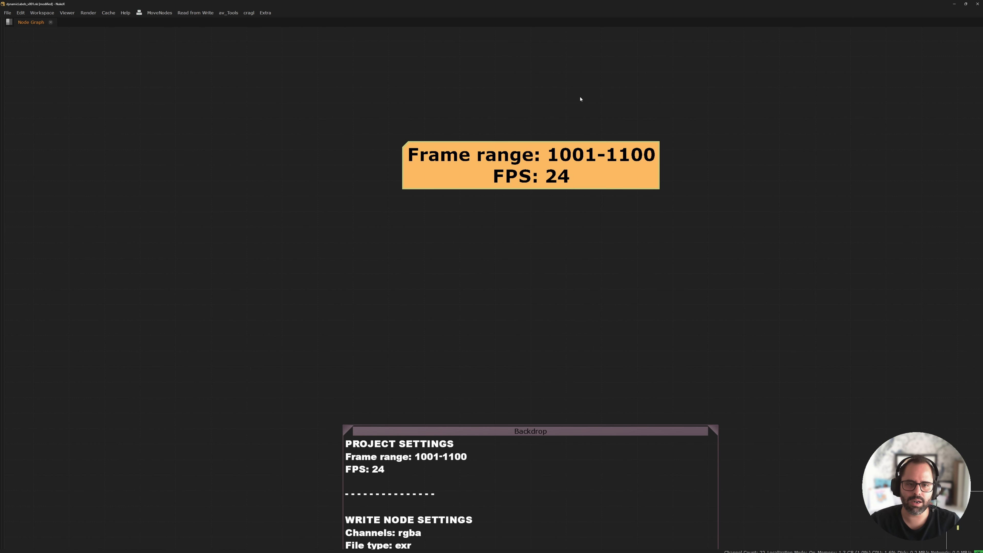
{"action": "double_click", "coordinate": [446, 155]}
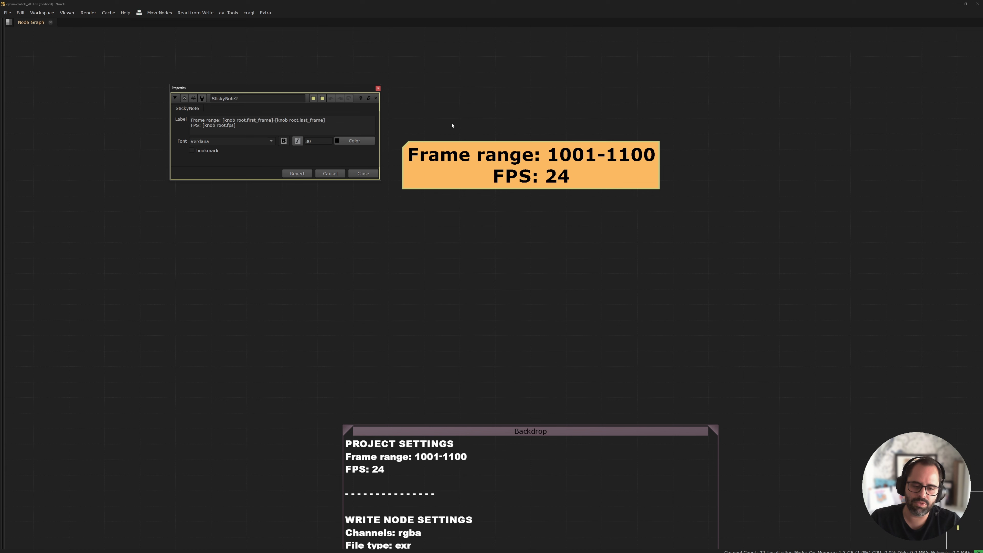
{"action": "left_click", "coordinate": [409, 134]}
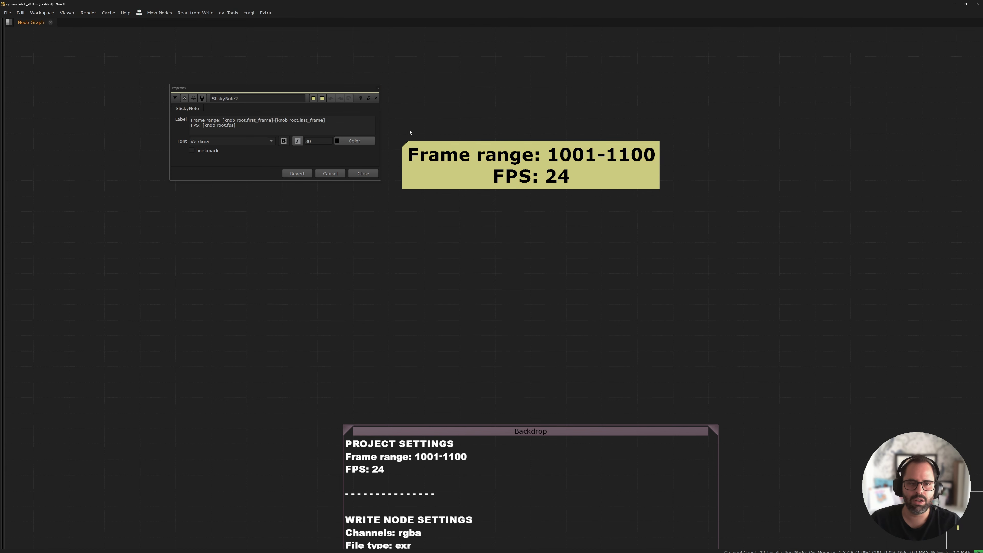
{"action": "left_click", "coordinate": [378, 87]}
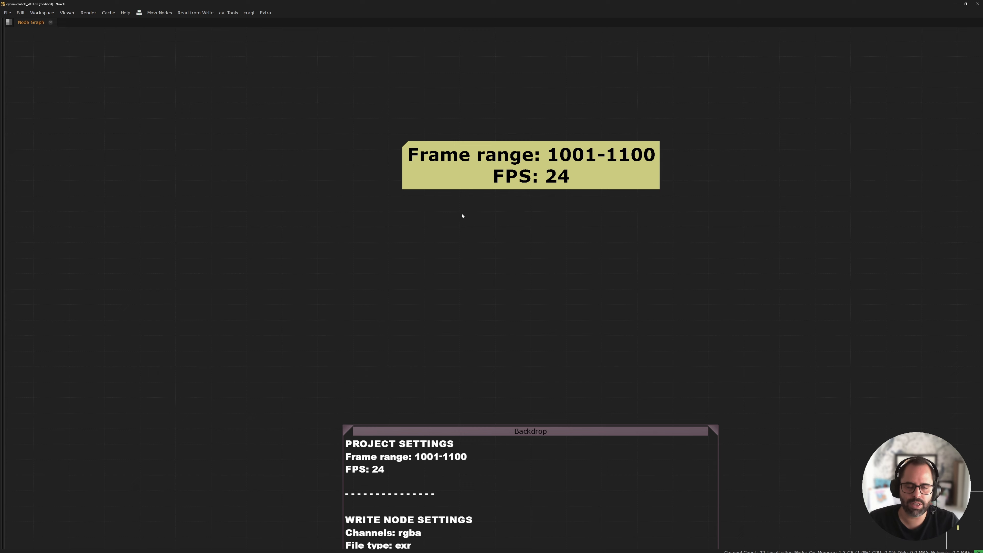
Move the antialiasing sticky note farther away from the ScanlineRender1 node.
{"action": "middle_click_drag", "start_coordinate": [548, 231], "coordinate": [407, 84]}
{"action": "middle_click_drag", "start_coordinate": [763, 310], "coordinate": [406, 178]}
{"action": "middle_click_drag", "start_coordinate": [658, 267], "coordinate": [501, 213]}
{"action": "scroll", "coordinate": [602, 237], "scroll_direction": "up", "scroll_amount": 1}
{"action": "scroll", "coordinate": [602, 237], "scroll_direction": "up", "scroll_amount": 3}
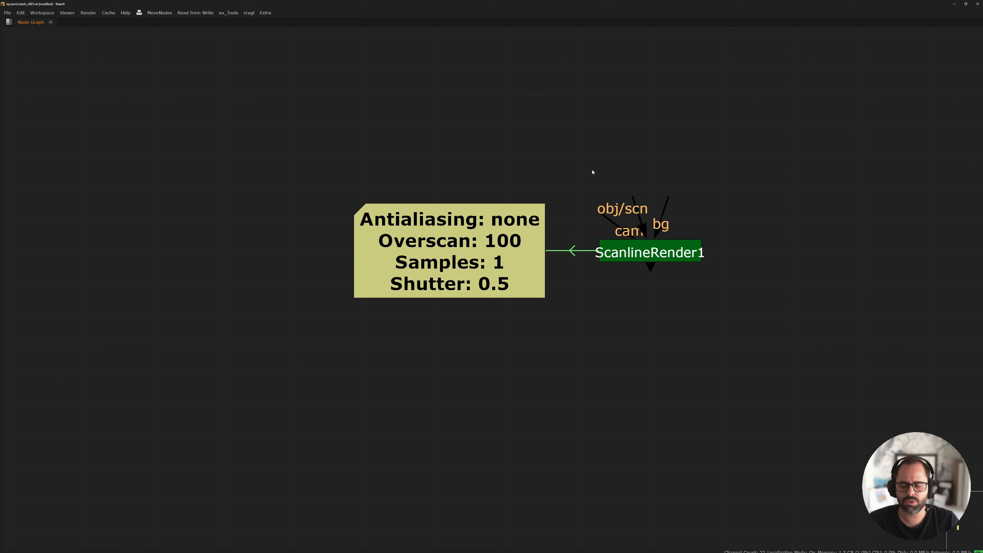
{"action": "middle_click_drag", "start_coordinate": [593, 165], "coordinate": [578, 184]}
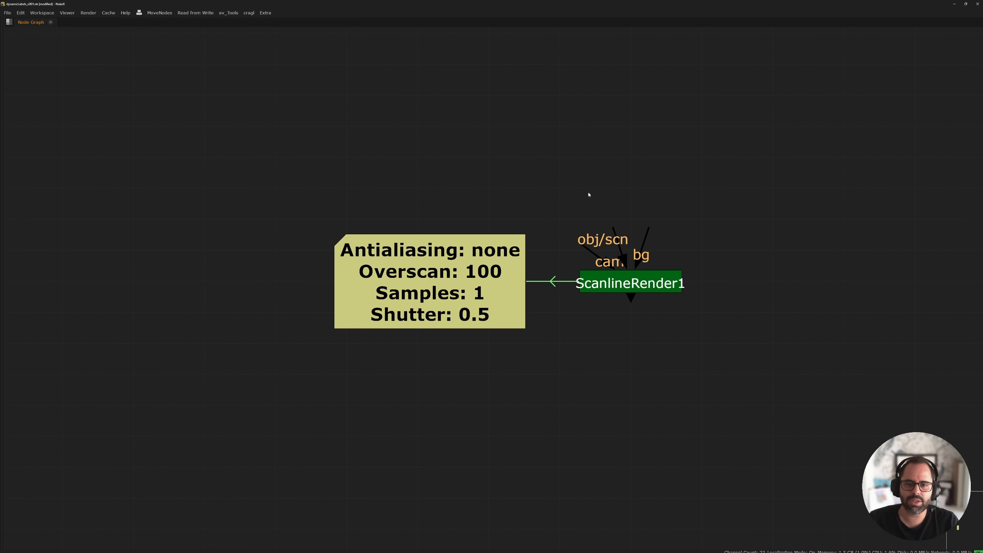
{"action": "left_click_drag", "start_coordinate": [471, 261], "coordinate": [388, 261]}
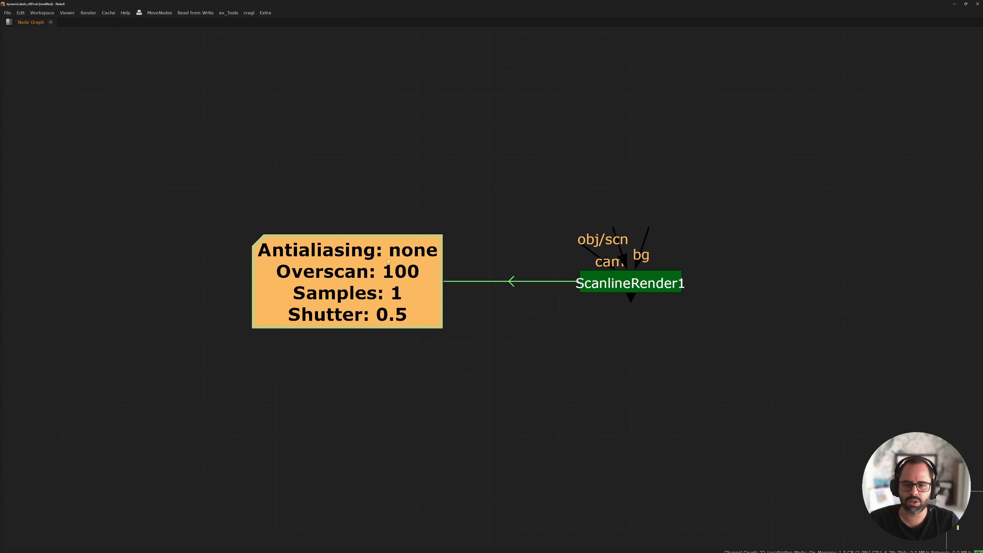
{"action": "left_click_drag", "start_coordinate": [648, 311], "coordinate": [560, 187]}
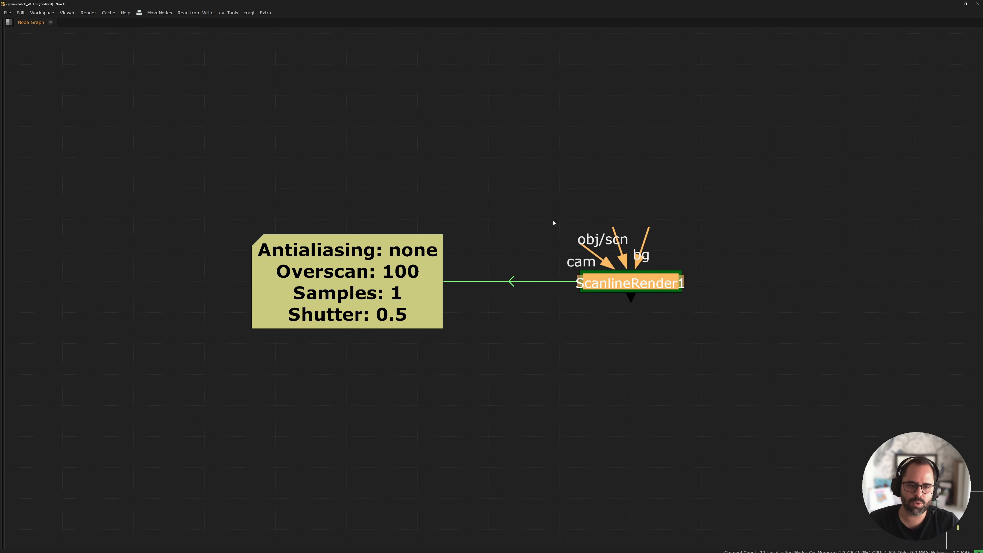
Examine the ScanlineRender1 knob expressions in the label of the antialiasing sticky note.
{"action": "left_click", "coordinate": [422, 262]}
{"action": "scroll", "coordinate": [534, 258], "scroll_direction": "down", "scroll_amount": 6}
{"action": "middle_click_drag", "start_coordinate": [481, 134], "coordinate": [465, 213]}
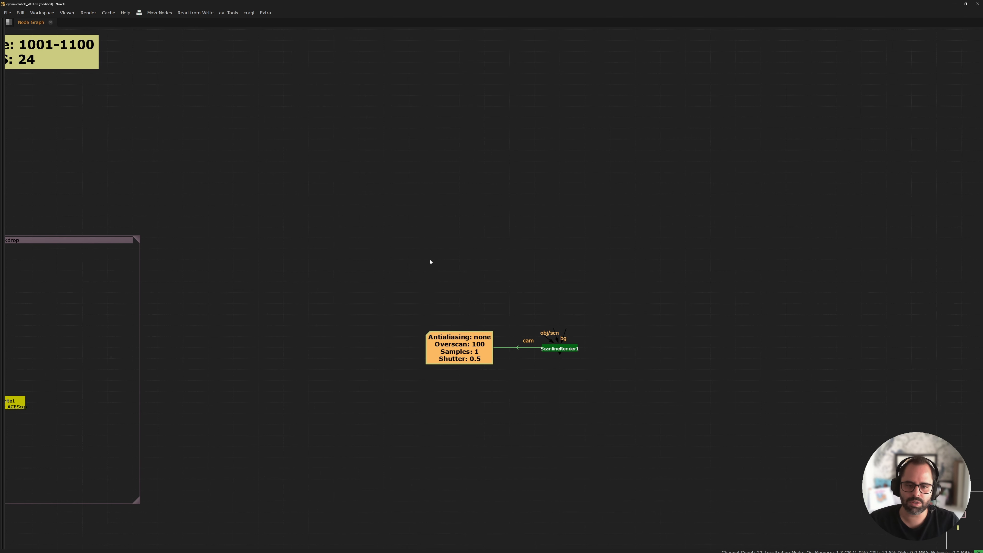
{"action": "scroll", "coordinate": [491, 388], "scroll_direction": "up", "scroll_amount": 2}
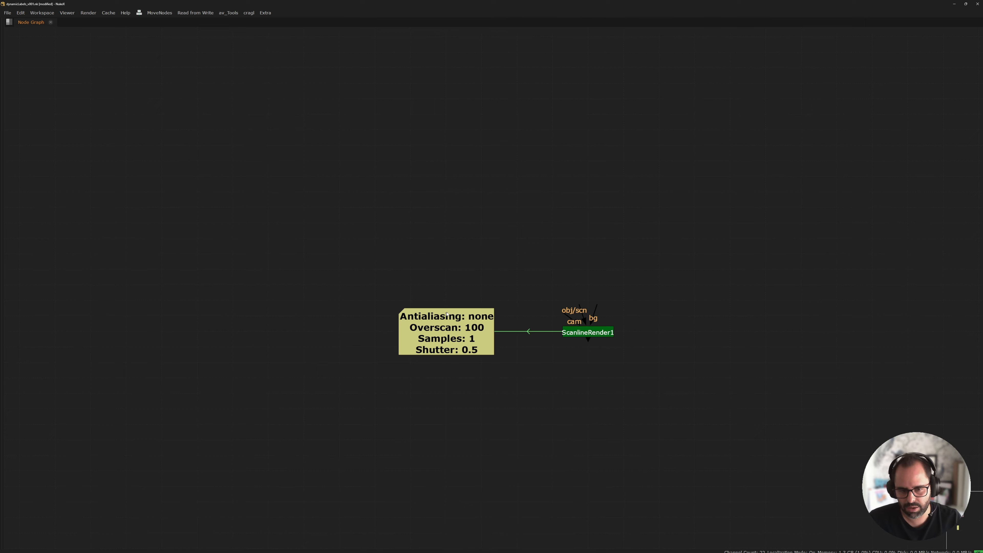
{"action": "double_click", "coordinate": [458, 330]}
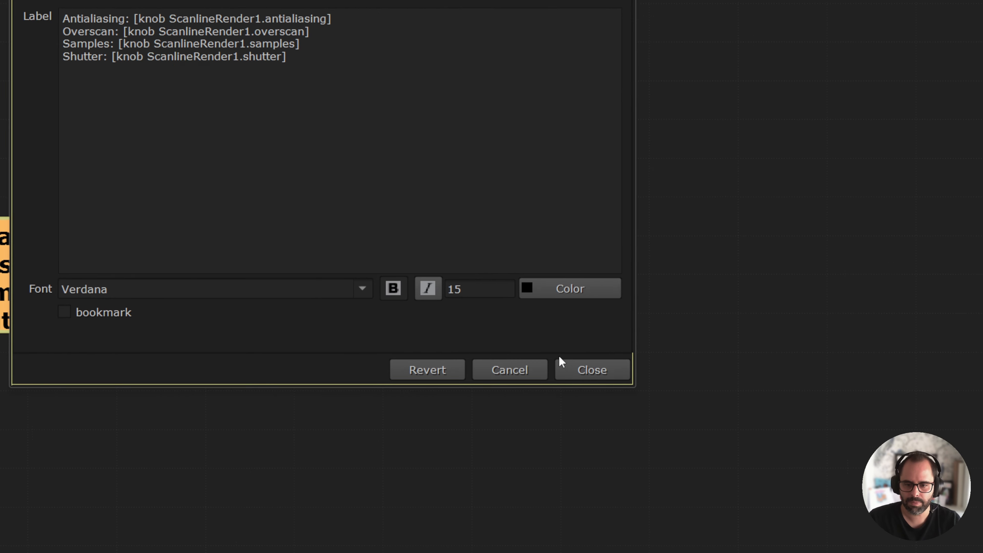
{"action": "left_click", "coordinate": [569, 369]}
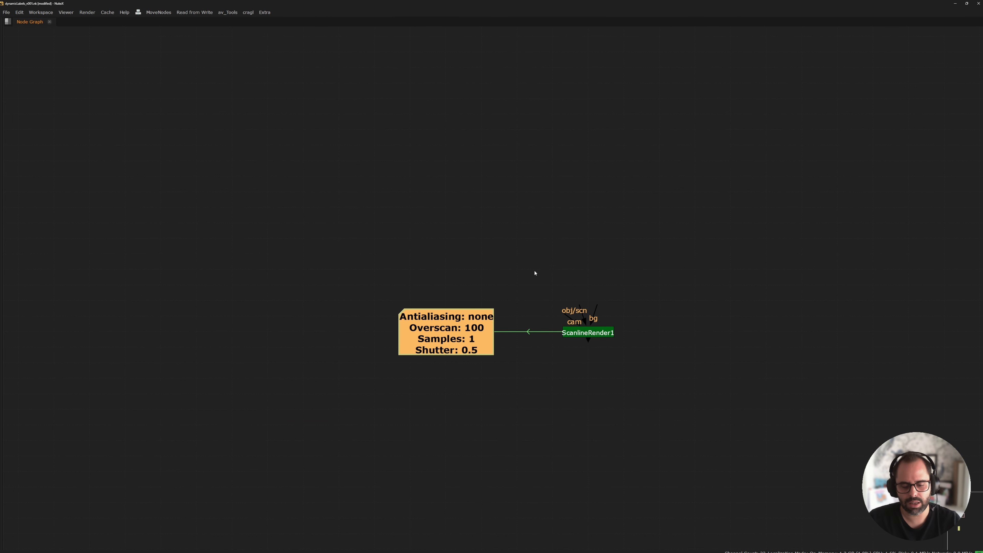
Open the properties of BackdropNode1, the HTML formatting example, and enlarge the panel to examine its label tags.
{"action": "middle_click_drag", "start_coordinate": [439, 268], "coordinate": [492, 237]}
{"action": "scroll", "coordinate": [492, 236], "scroll_direction": "down", "scroll_amount": 3}
{"action": "middle_click_drag", "start_coordinate": [258, 267], "coordinate": [538, 197]}
{"action": "middle_click_drag", "start_coordinate": [416, 299], "coordinate": [451, 195]}
{"action": "middle_click_drag", "start_coordinate": [452, 250], "coordinate": [472, 88]}
{"action": "middle_click_drag", "start_coordinate": [529, 412], "coordinate": [489, 121]}
{"action": "scroll", "coordinate": [507, 173], "scroll_direction": "up", "scroll_amount": 2}
{"action": "key", "text": "f"}
{"action": "scroll", "coordinate": [427, 247], "scroll_direction": "up", "scroll_amount": 6}
{"action": "middle_click_drag", "start_coordinate": [162, 422], "coordinate": [424, 195]}
{"action": "scroll", "coordinate": [395, 183], "scroll_direction": "up", "scroll_amount": 1}
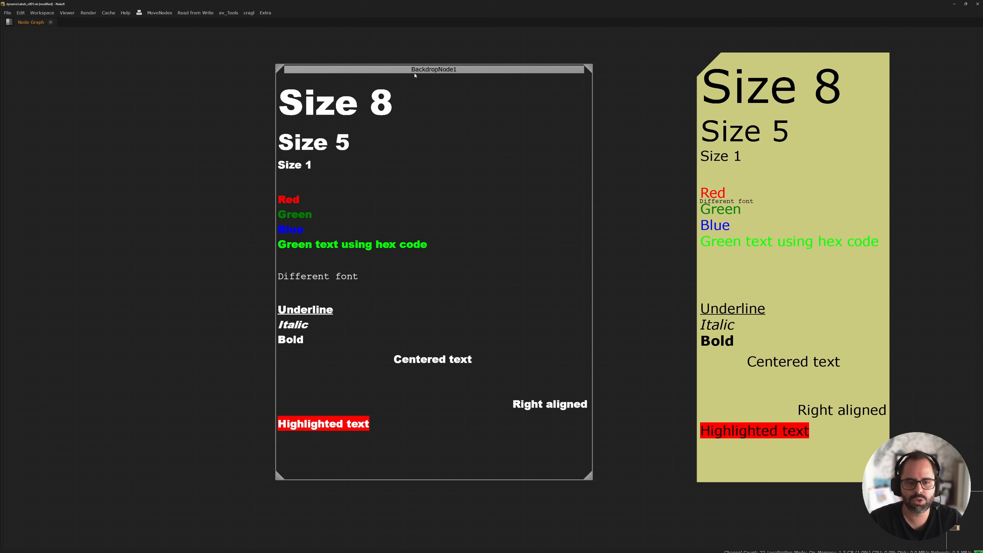
{"action": "double_click", "coordinate": [430, 70]}
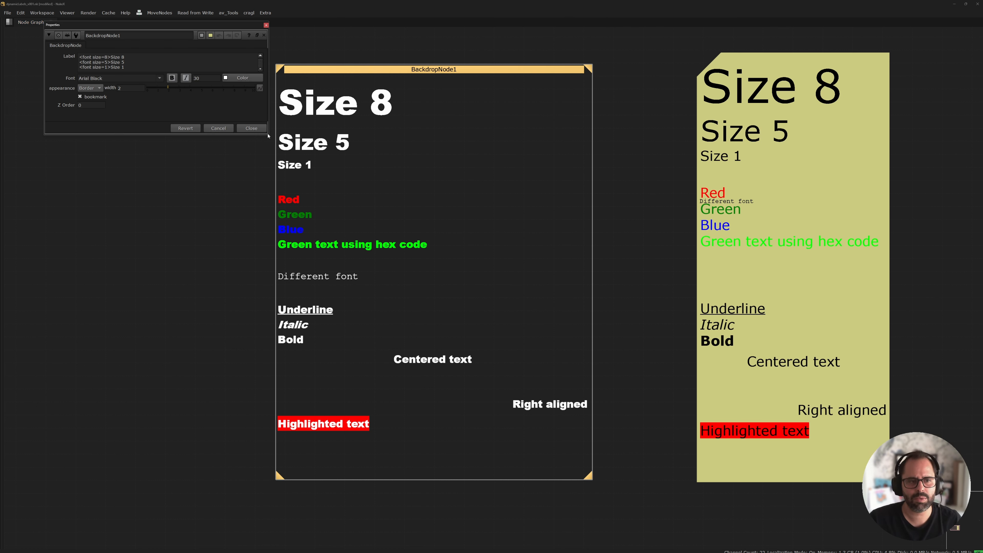
{"action": "left_click_drag", "start_coordinate": [269, 135], "coordinate": [333, 392]}
{"action": "left_click_drag", "start_coordinate": [228, 25], "coordinate": [710, 85]}
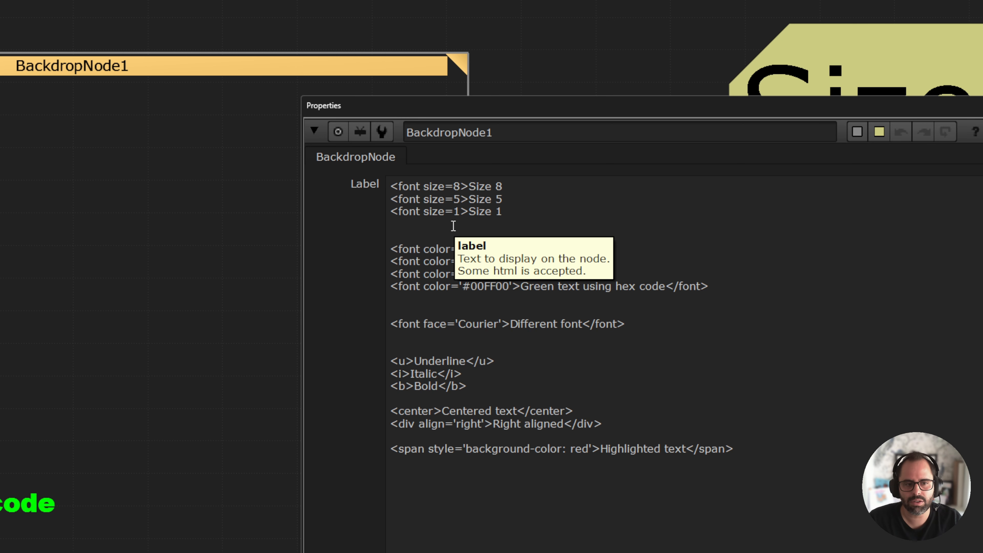
Add an 8 after the closing font tag of the hex-code green line in BackdropNode1's label and close its properties.
{"action": "left_click", "coordinate": [810, 288]}
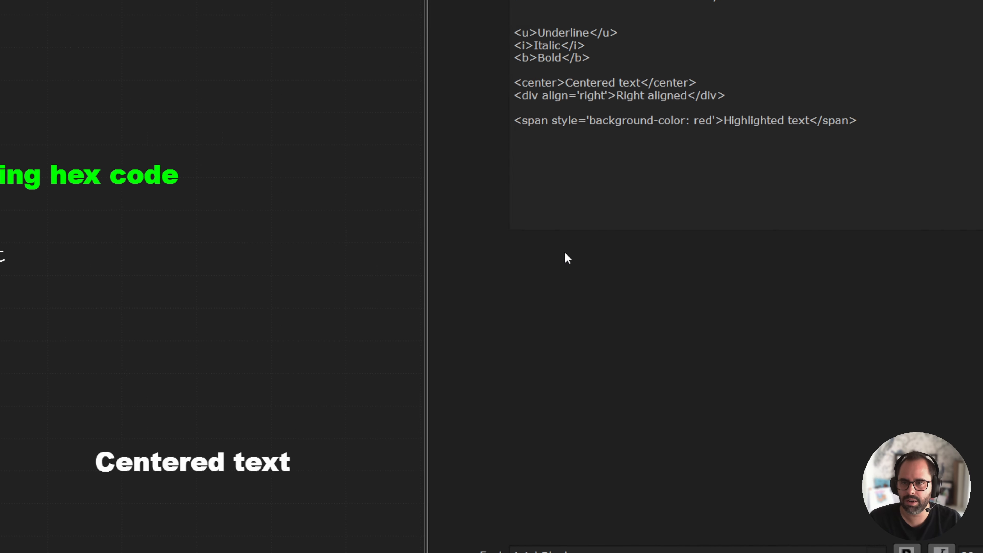
{"action": "type", "text": "8"}
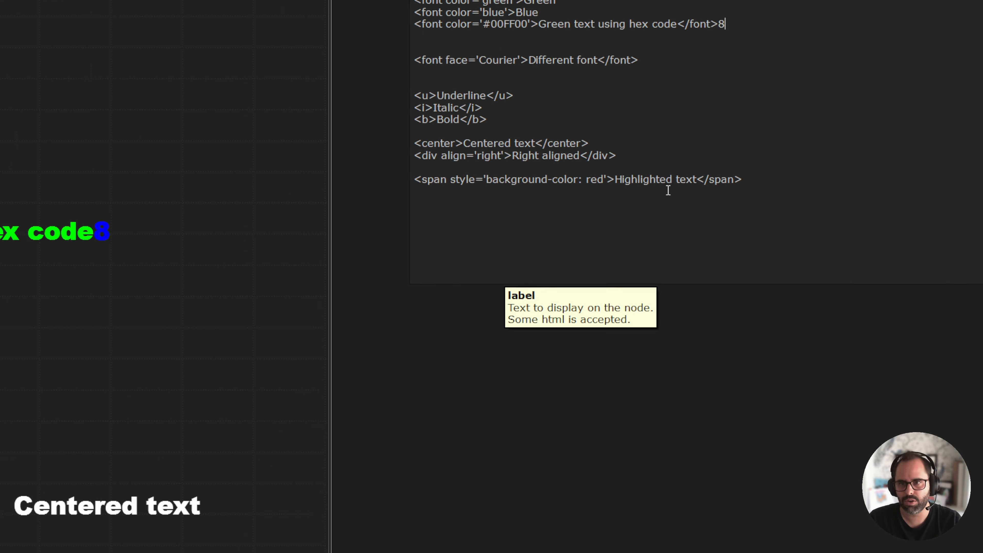
{"action": "left_click", "coordinate": [807, 95]}
{"action": "middle_click_drag", "start_coordinate": [794, 183], "coordinate": [692, 166]}
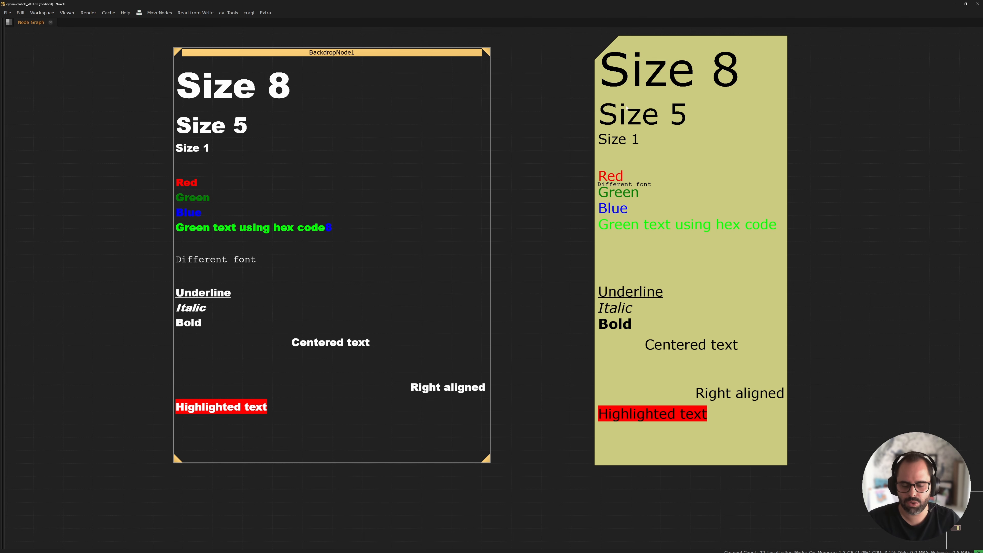
{"action": "middle_click_drag", "start_coordinate": [659, 323], "coordinate": [590, 342]}
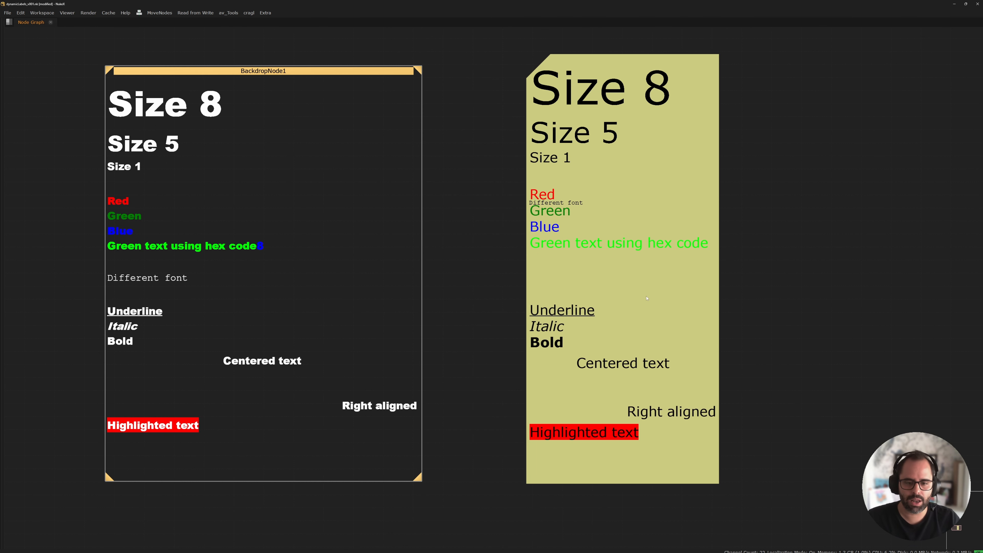
{"action": "middle_click_drag", "start_coordinate": [534, 211], "coordinate": [582, 246]}
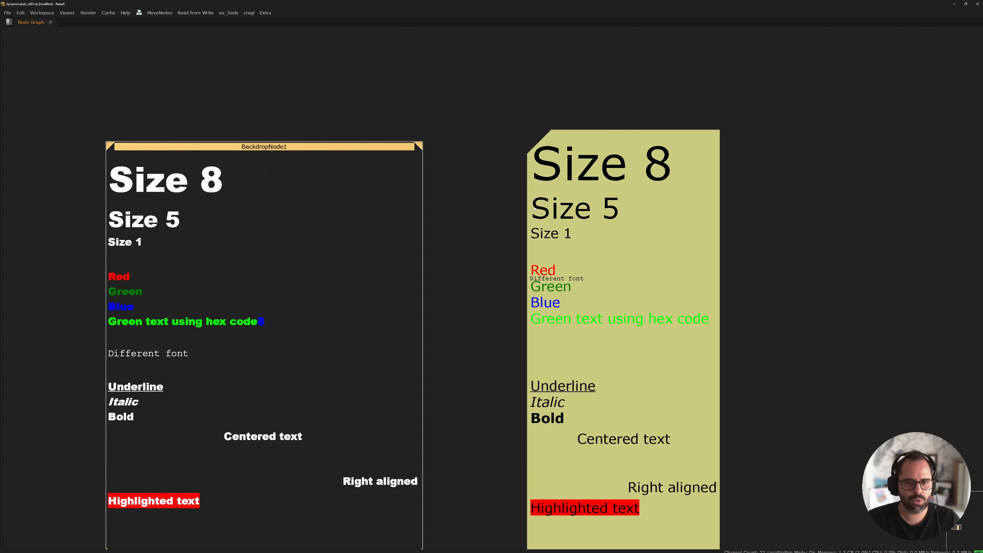
{"action": "middle_click_drag", "start_coordinate": [534, 209], "coordinate": [568, 177]}
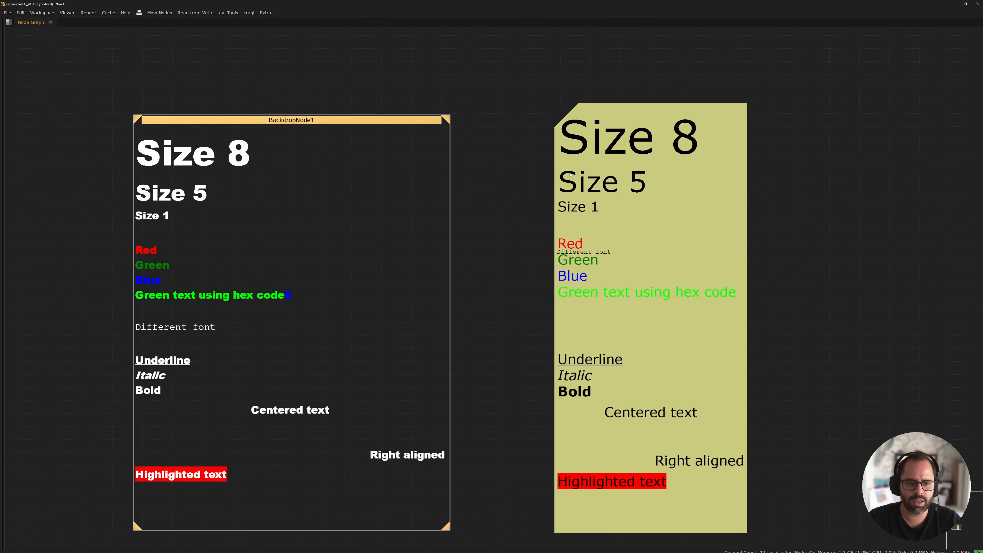